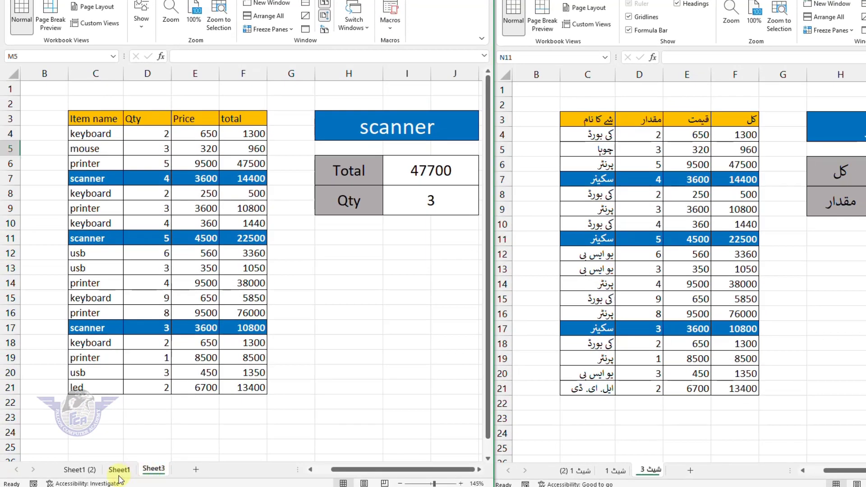
- Switch the original workbook from the Rank Formula sheet to the Happy New Year Bonus sheet
left_click(119, 472)
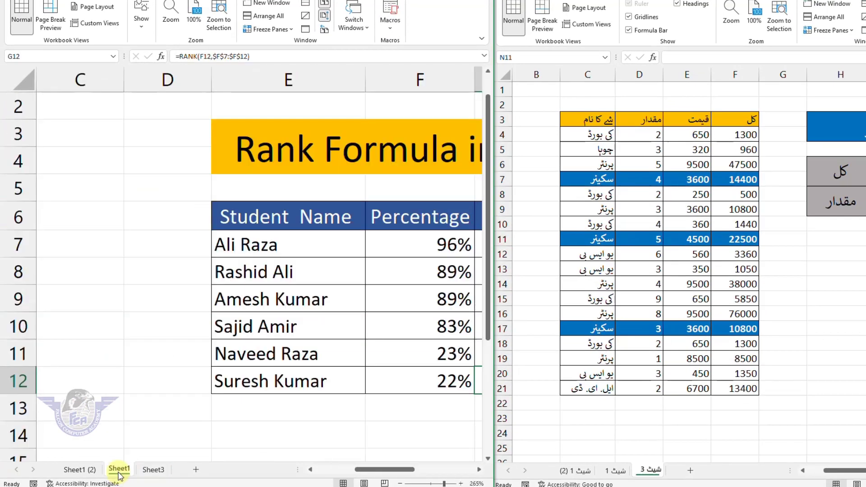
left_click(79, 471)
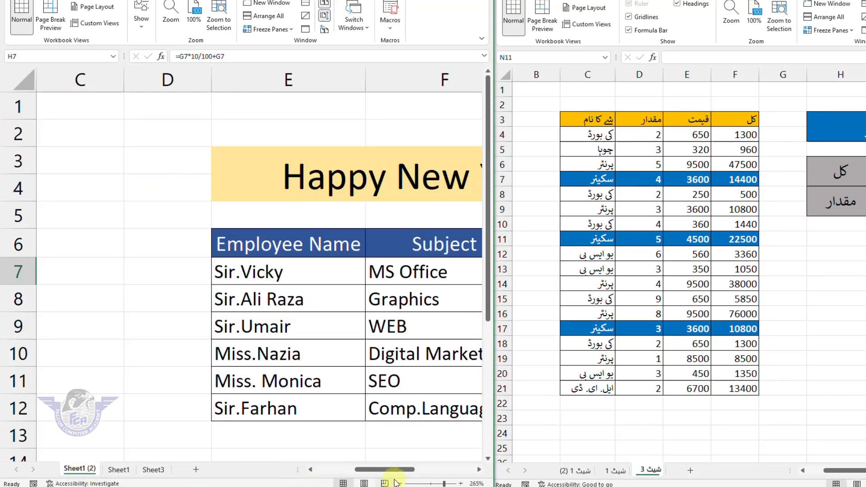
mouse_move(388, 470)
left_mouse_down()
mouse_move(443, 470)
mouse_move(420, 470)
left_mouse_up()
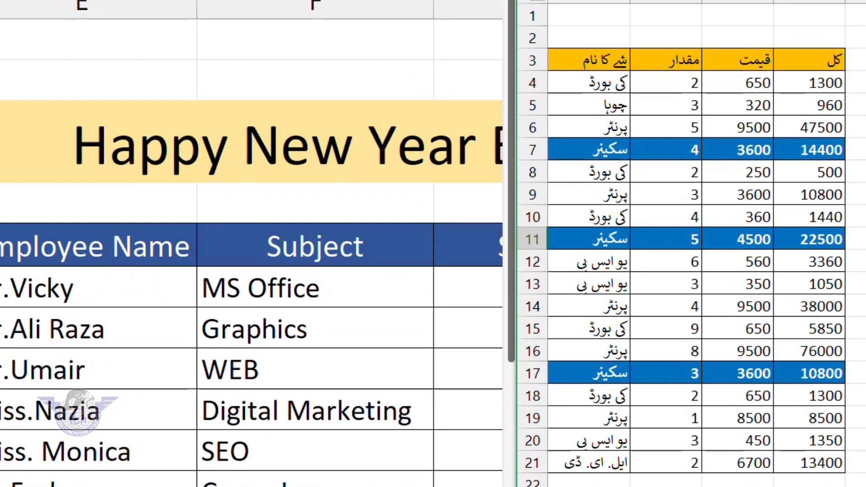
- Show the Urdu ranking sheet for comparison, then switch the Urdu copy to its item table
left_click(429, 485)
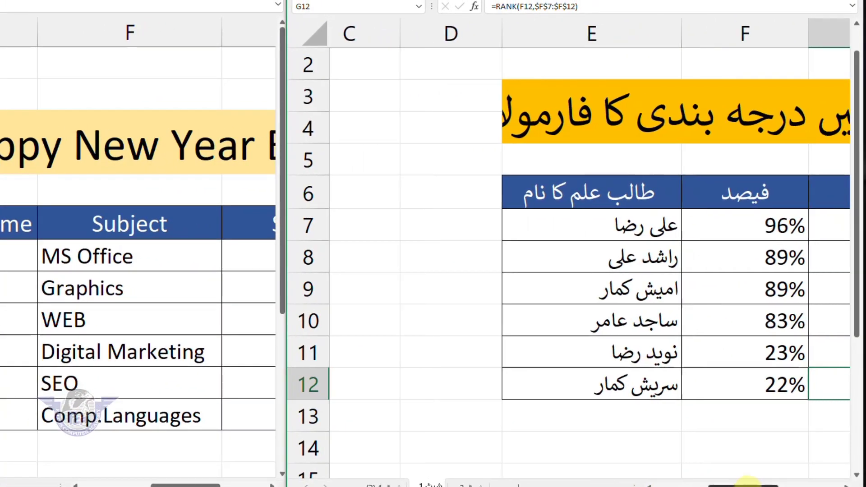
left_click_drag(747, 484, 763, 484)
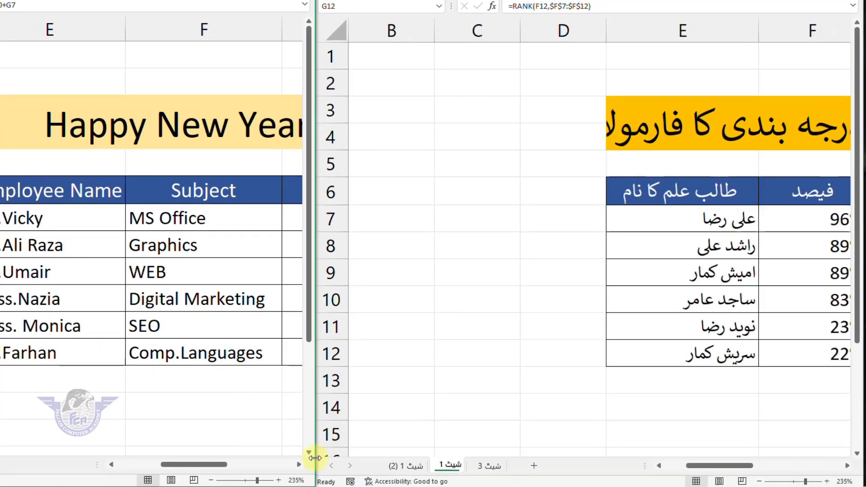
left_click_drag(204, 463, 248, 465)
left_click(759, 467)
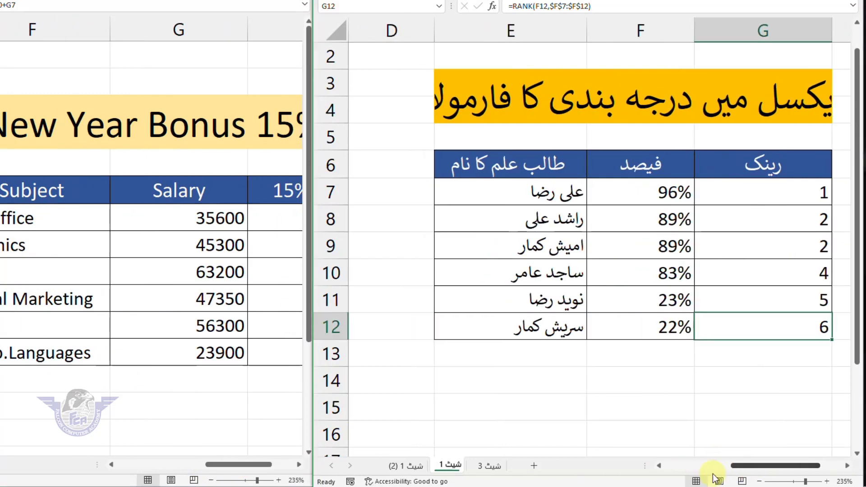
left_click(486, 466)
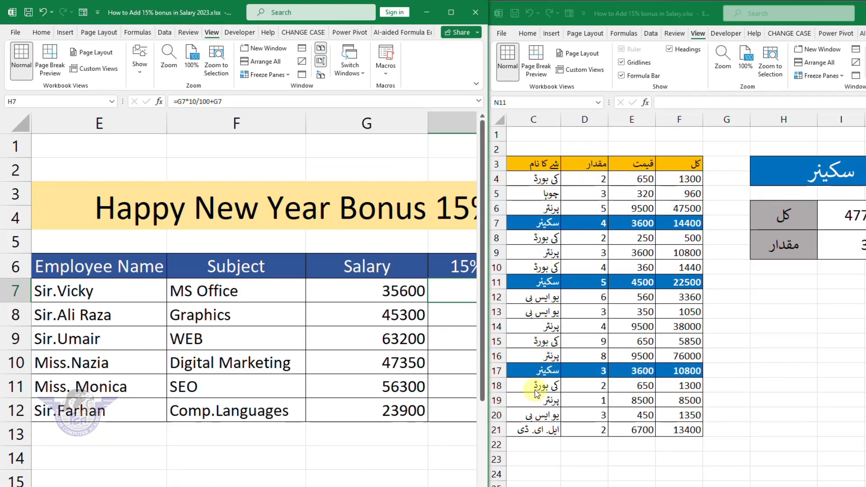
- Cycle the original workbook's sheets back to the bonus salary sheet, Sheet1 (2)
left_click(182, 476)
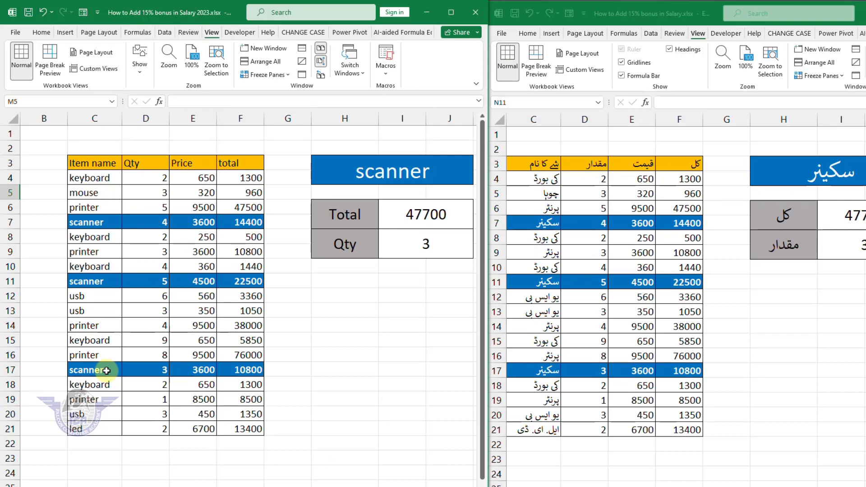
left_click(42, 482)
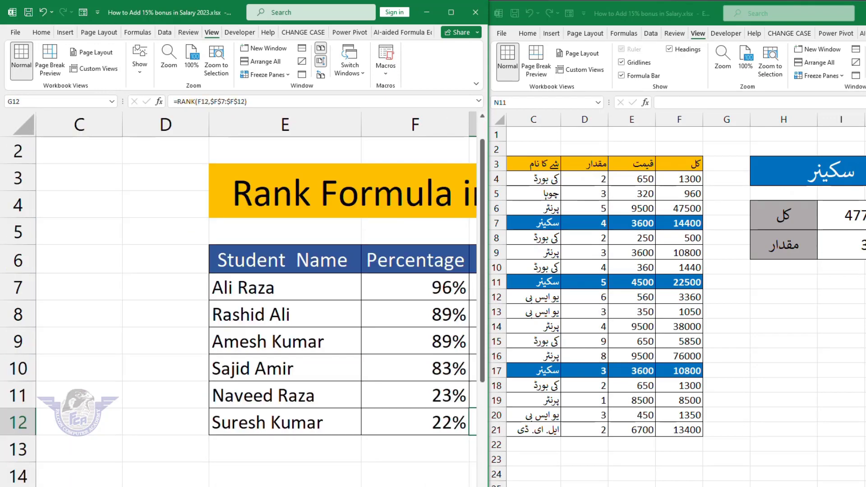
key("ctrl+Page_Down")
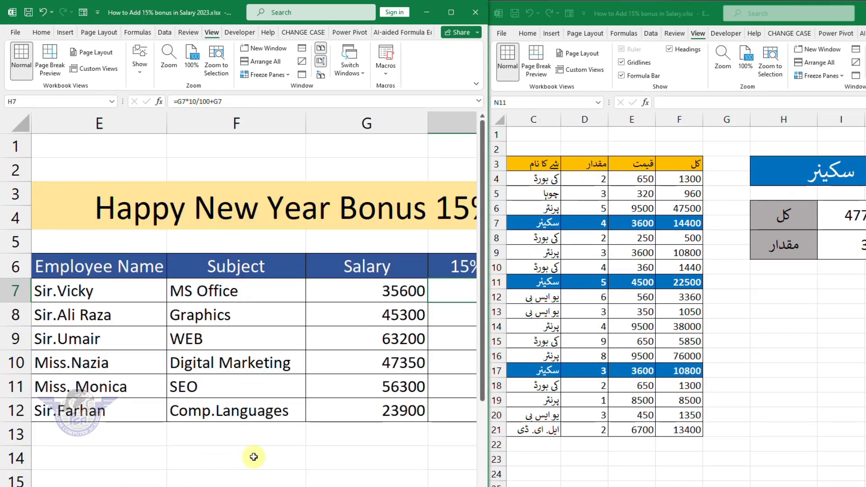
- Switch the Urdu workbook to its 15% bonus salary sheet with Ctrl+PageDown
left_click(672, 186)
key("ctrl+Page_Down")
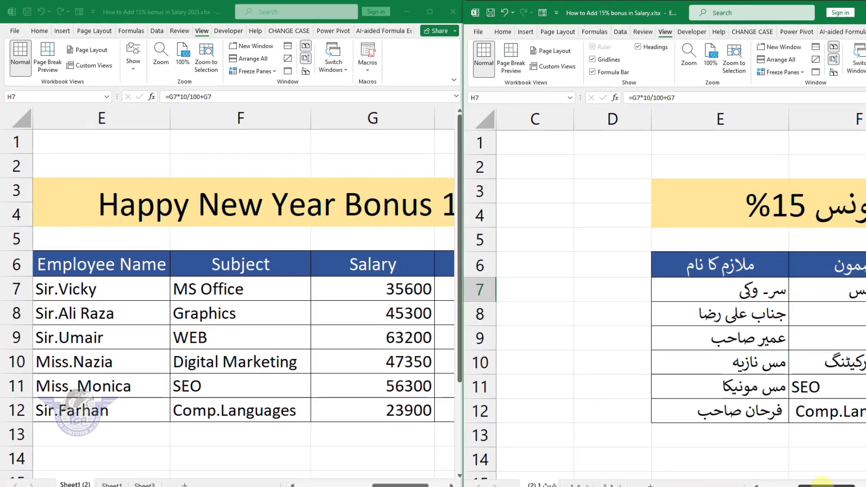
left_click_drag(813, 485, 860, 485)
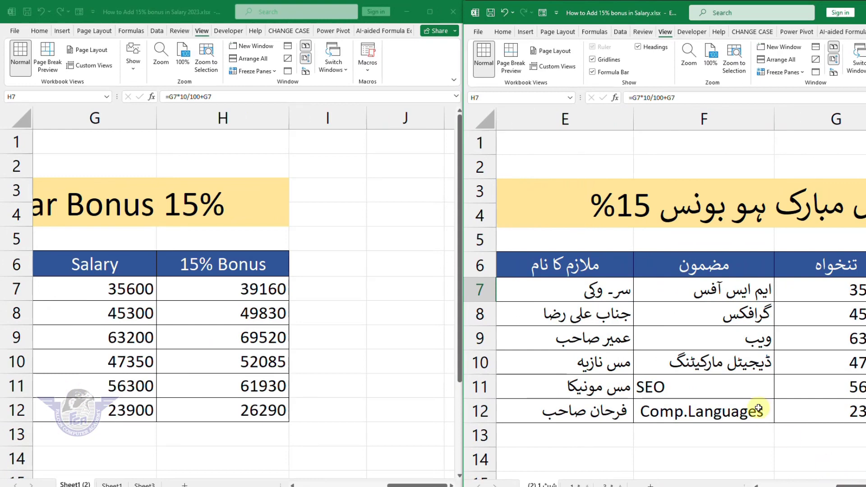
scroll(761, 407, "down", 1)
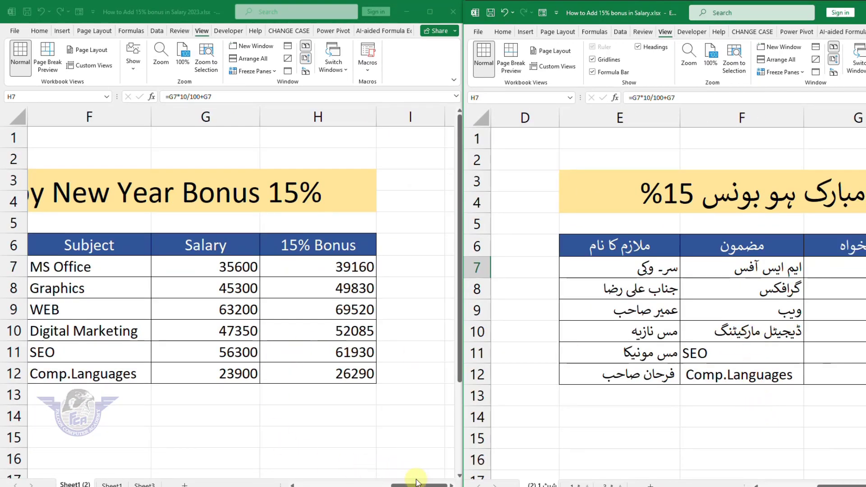
left_click_drag(415, 485, 417, 485)
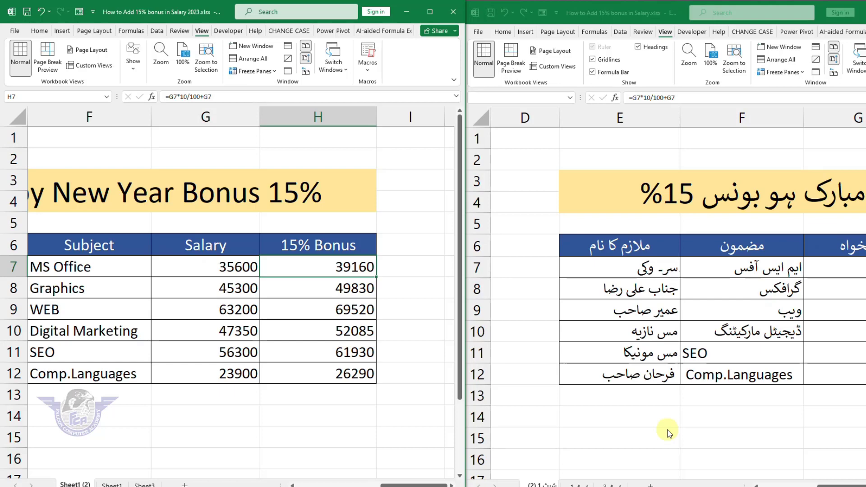
- Show the item table in the original and flip the Urdu copy from ranking to item table
left_click(285, 400)
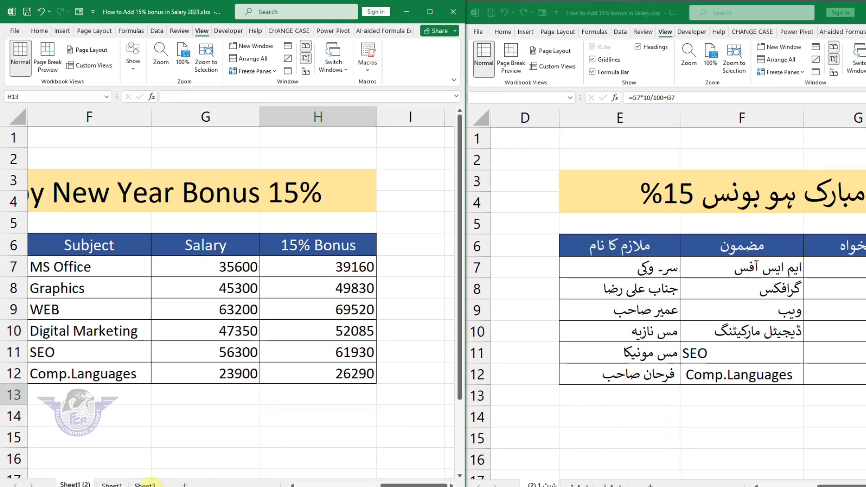
left_click(145, 484)
left_click(582, 485)
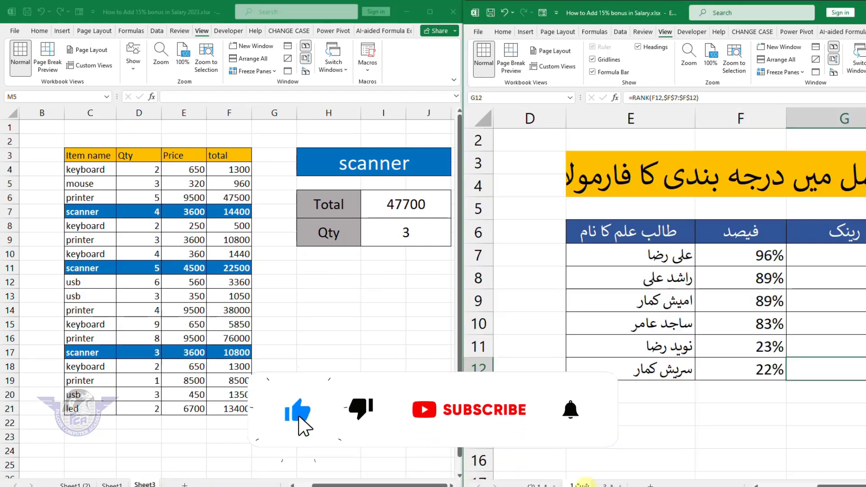
left_click(613, 484)
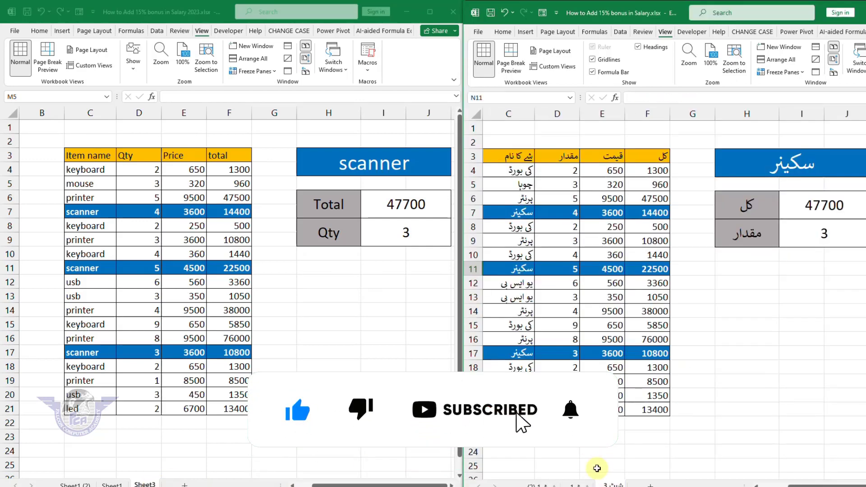
- Close the Urdu workbook with Ctrl+W, leaving the original on its Sheet3 table
left_click_drag(800, 485, 780, 483)
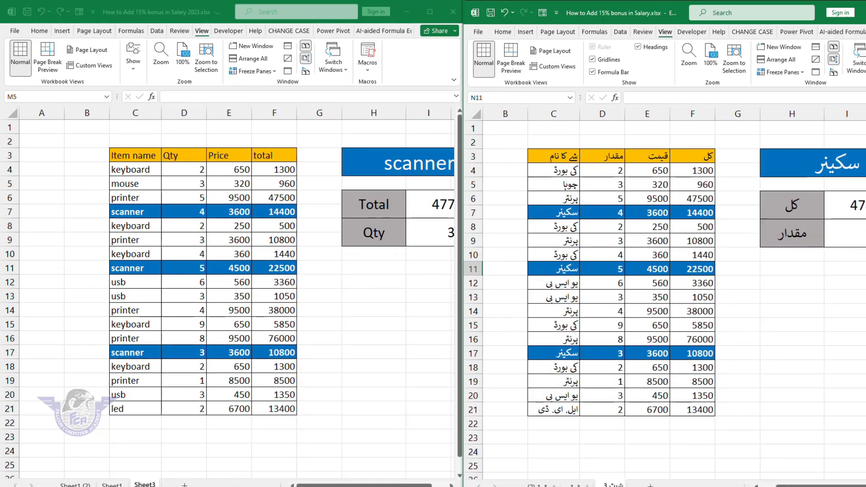
key("ctrl+w")
left_click(612, 281)
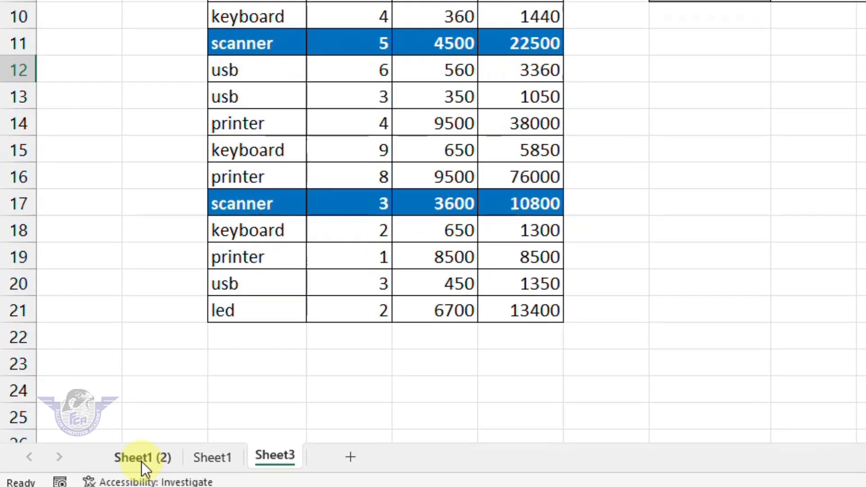
left_click(74, 485)
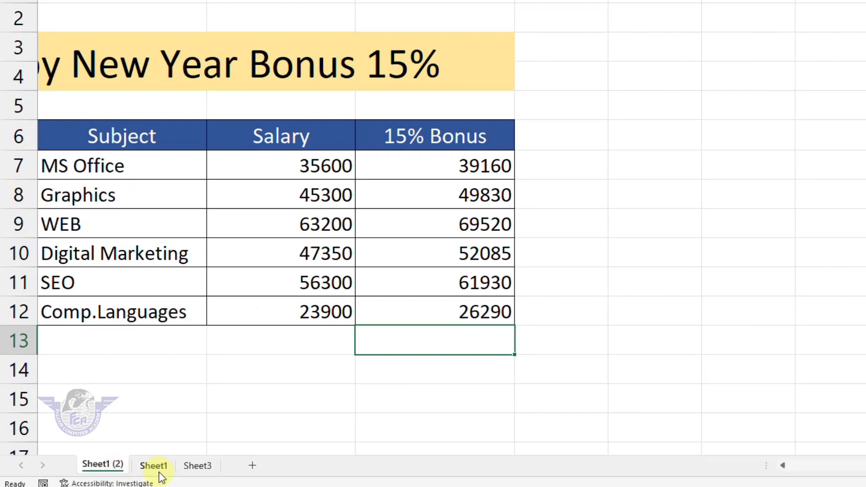
left_click(154, 470)
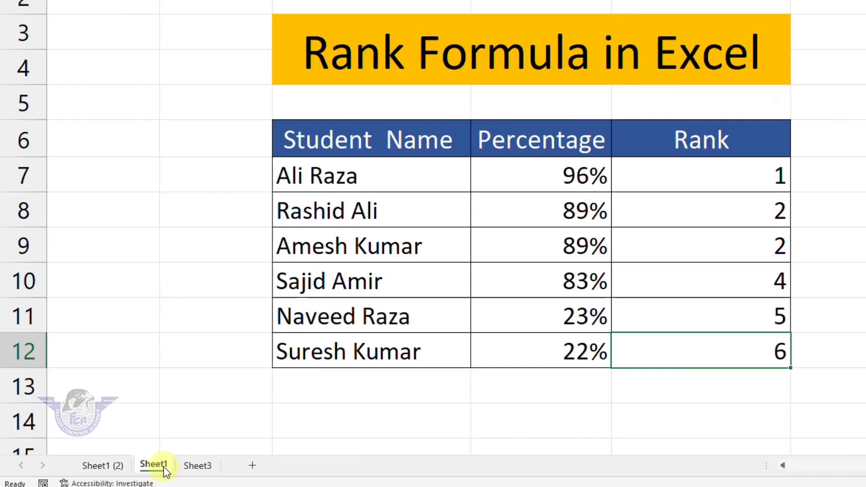
left_click(199, 466)
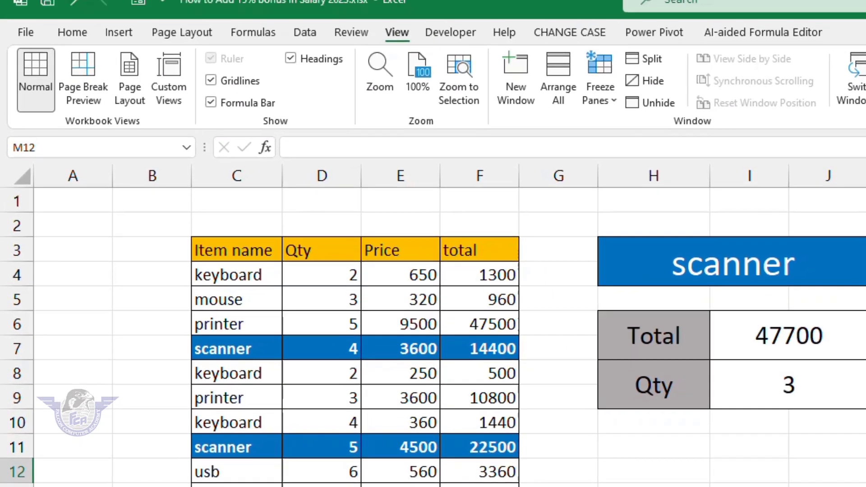
left_click(437, 360)
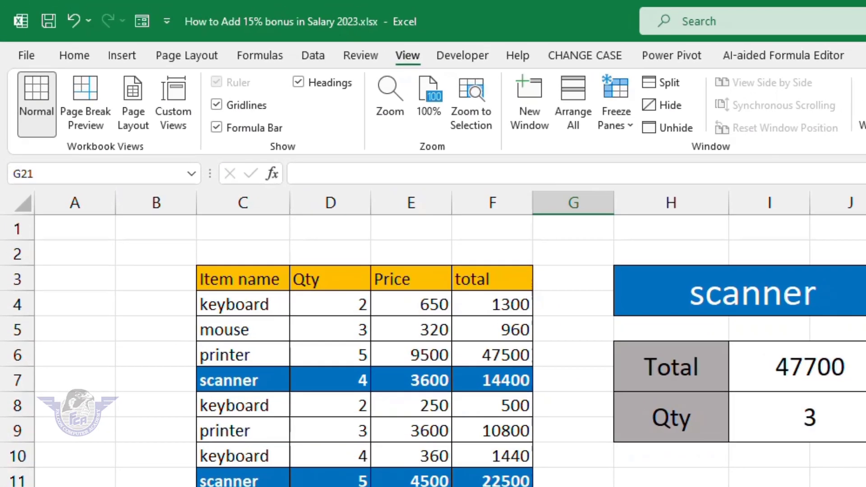
left_click(512, 321)
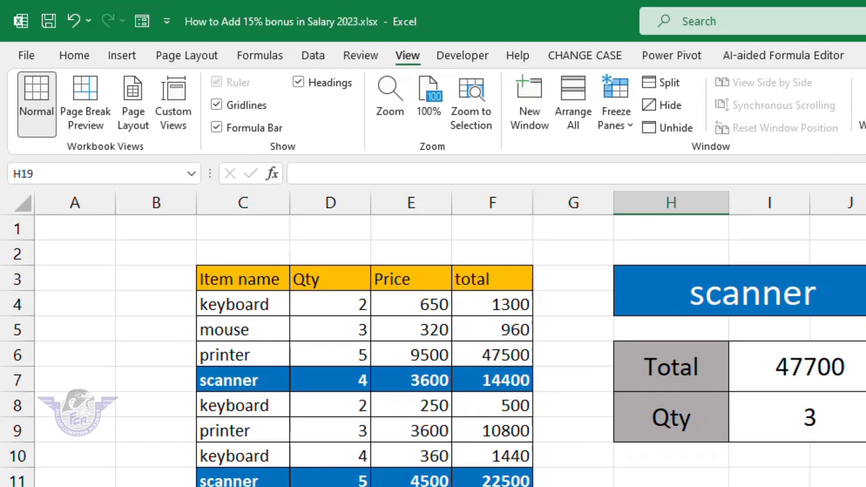
- Save a copy of the workbook to the Desktop as 'translate in urdu.xlsx'
left_click(27, 56)
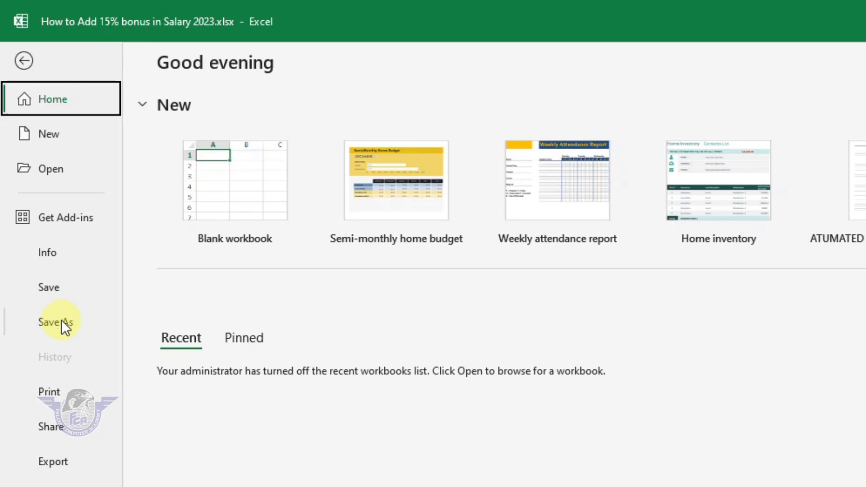
left_click(61, 322)
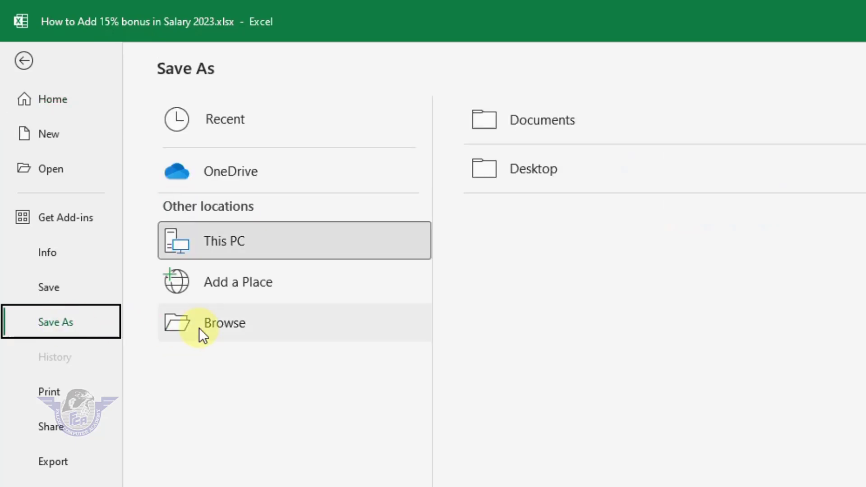
left_click(214, 325)
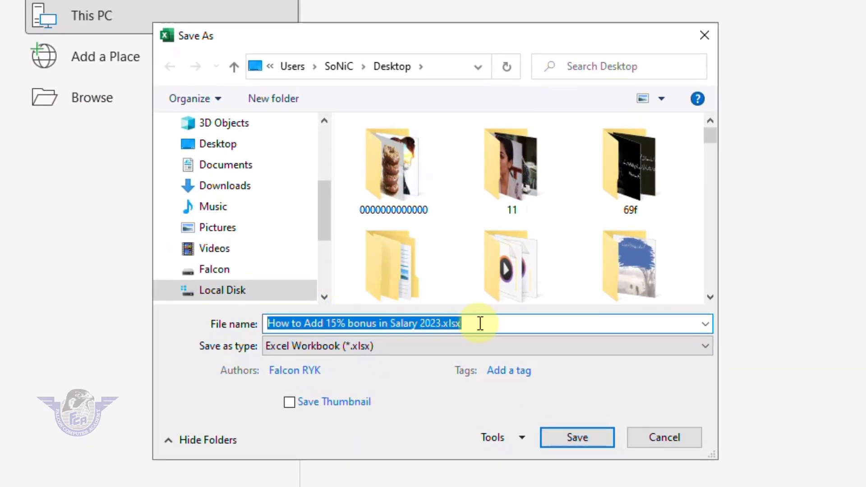
left_click_drag(483, 323, 170, 319)
key("BackSpace")
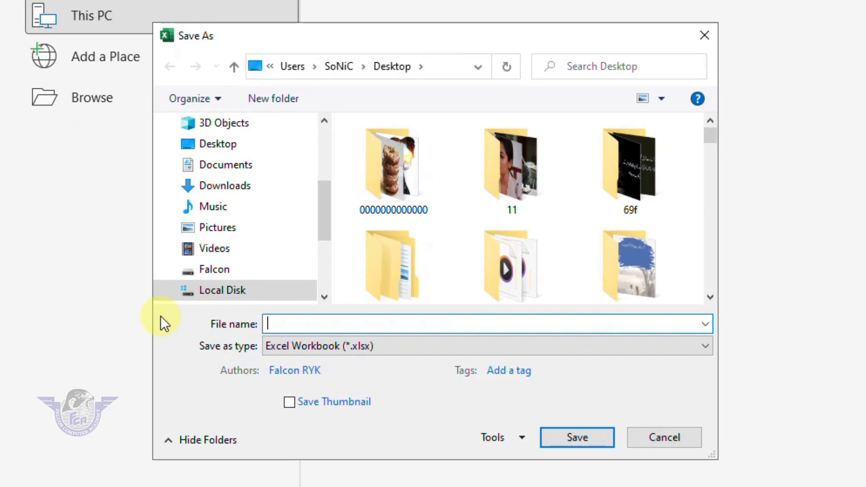
type("transl")
type("ate in urdu")
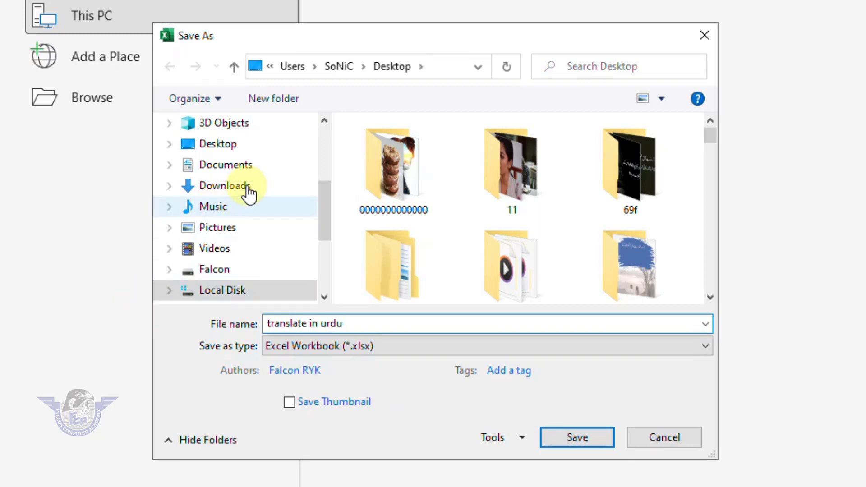
left_click(220, 152)
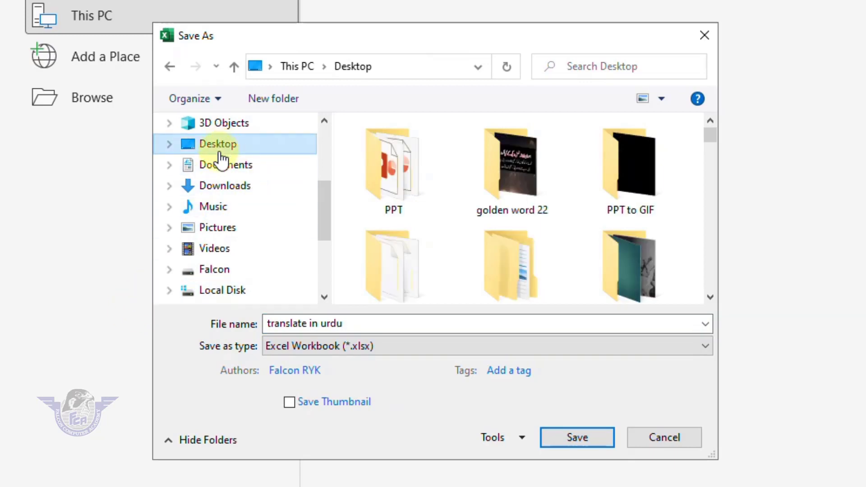
left_click(582, 437)
left_click(745, 355)
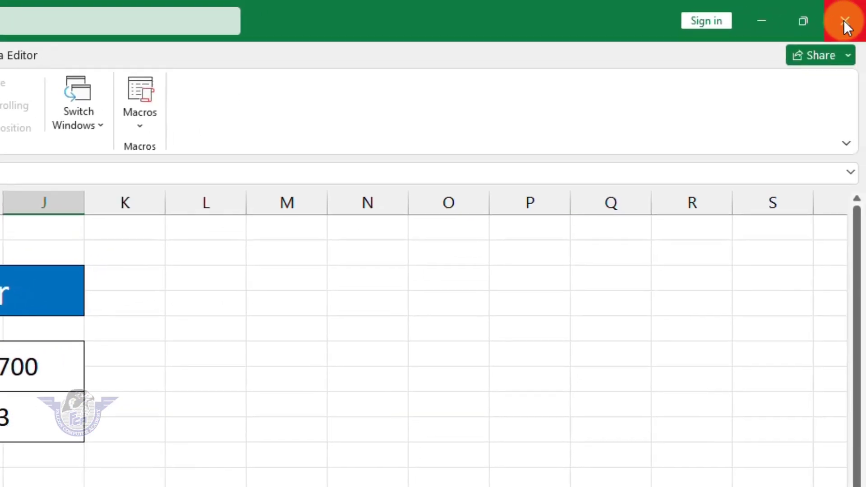
- Close Excel and go to google.com in Chrome
left_click(846, 20)
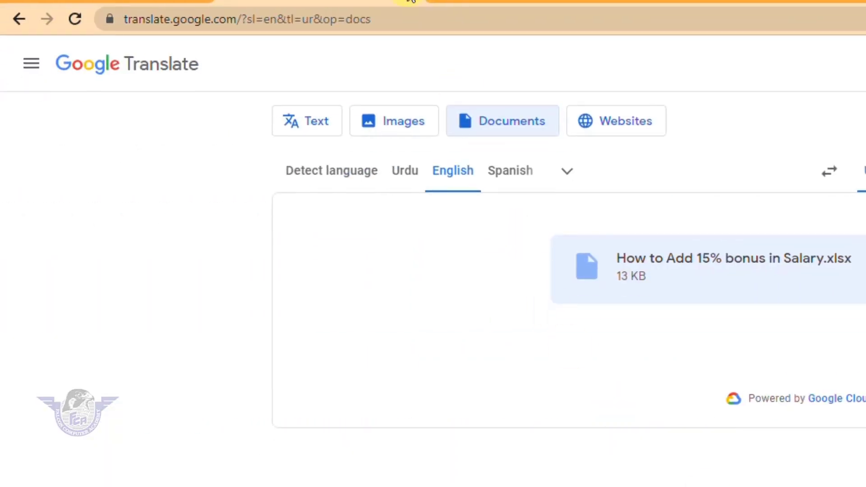
left_click(353, 25)
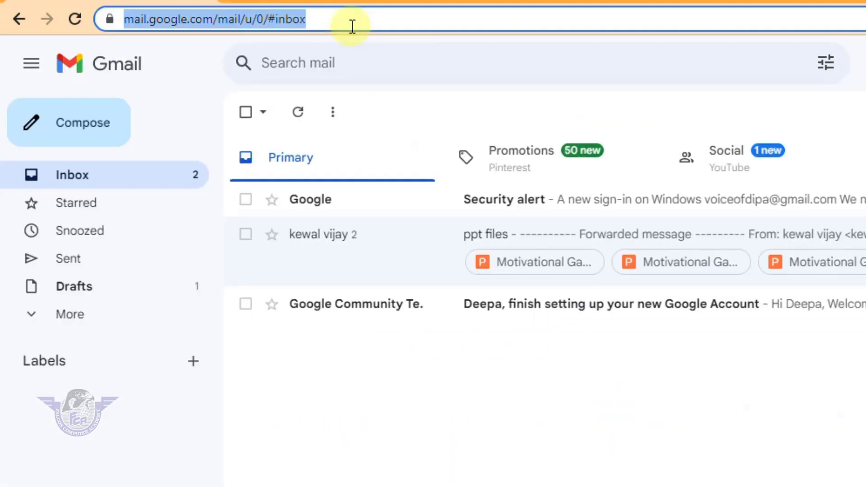
type("google.co")
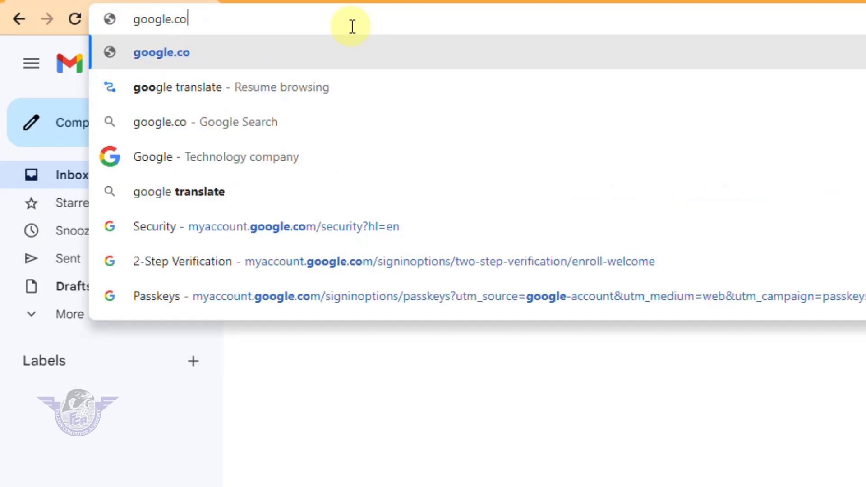
type("m")
key("Return")
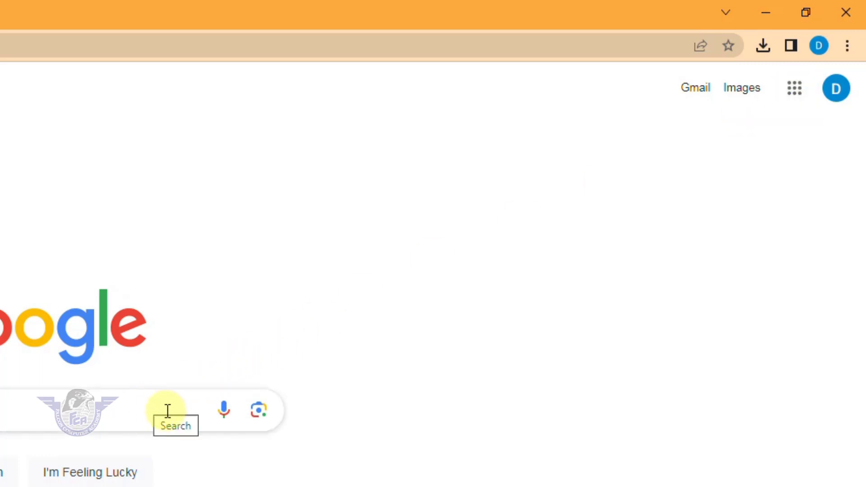
- Open Google Translate from the Google apps grid
left_click(795, 88)
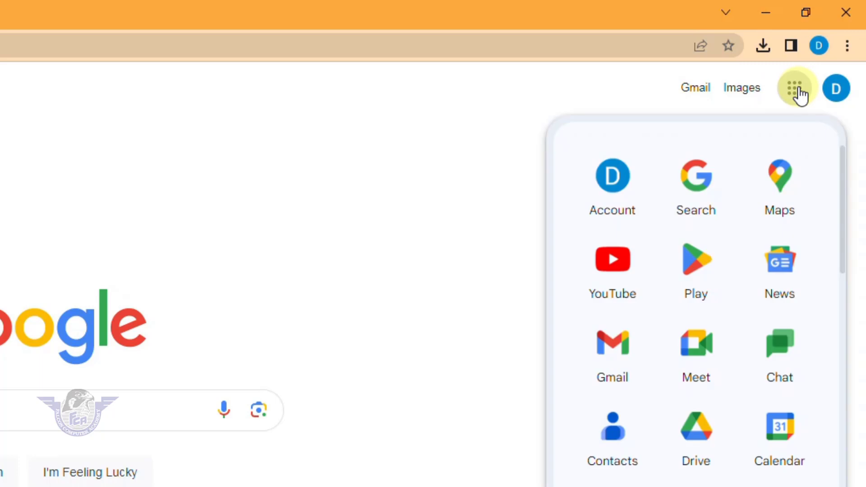
scroll(654, 356, "down", 5)
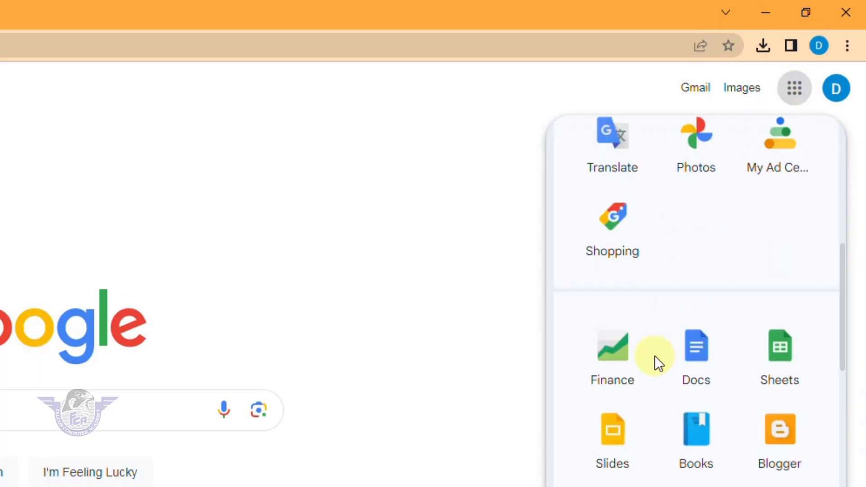
left_click(619, 135)
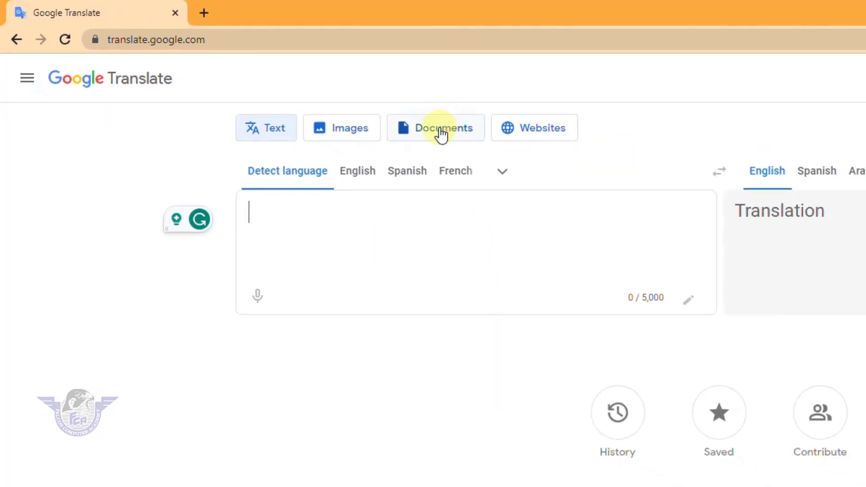
- Upload 'translate in urdu.xlsx' on Google Translate's Documents tab
left_click(441, 135)
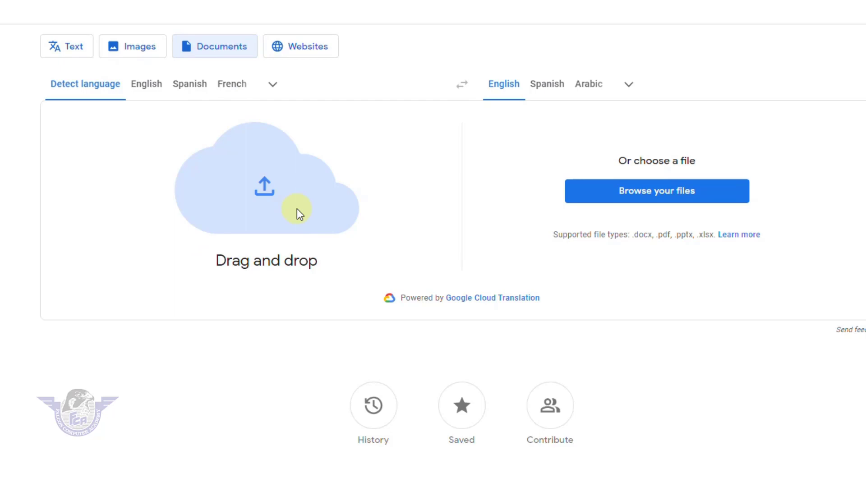
left_click(684, 191)
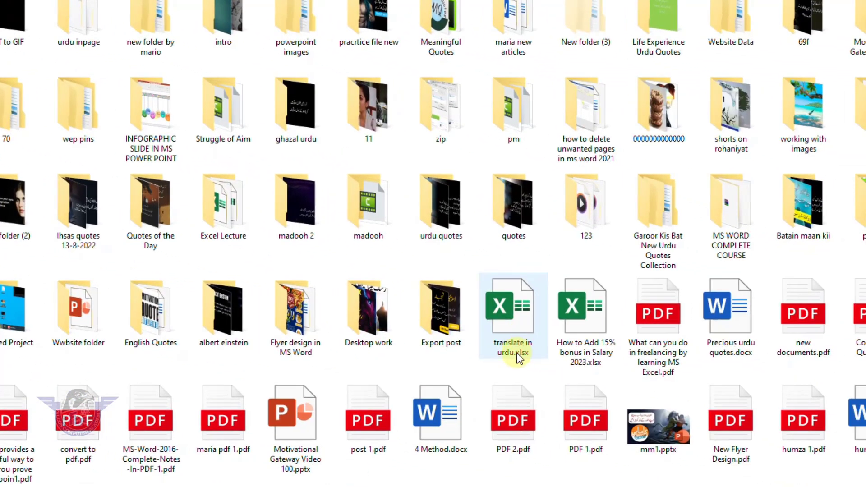
left_click(525, 328)
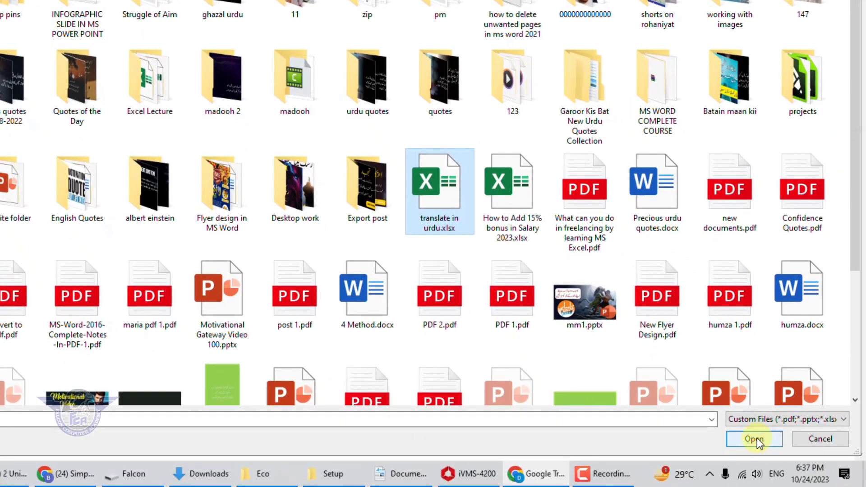
left_click(753, 439)
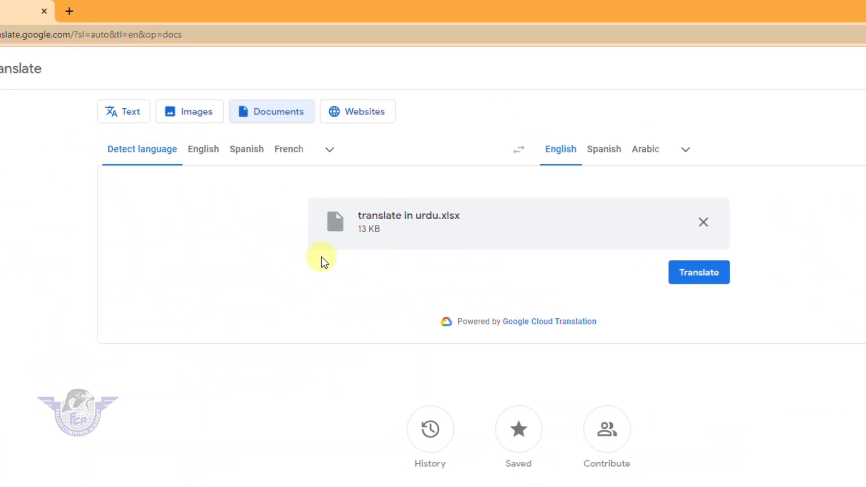
- Translate the uploaded workbook from English into Urdu
left_click(198, 154)
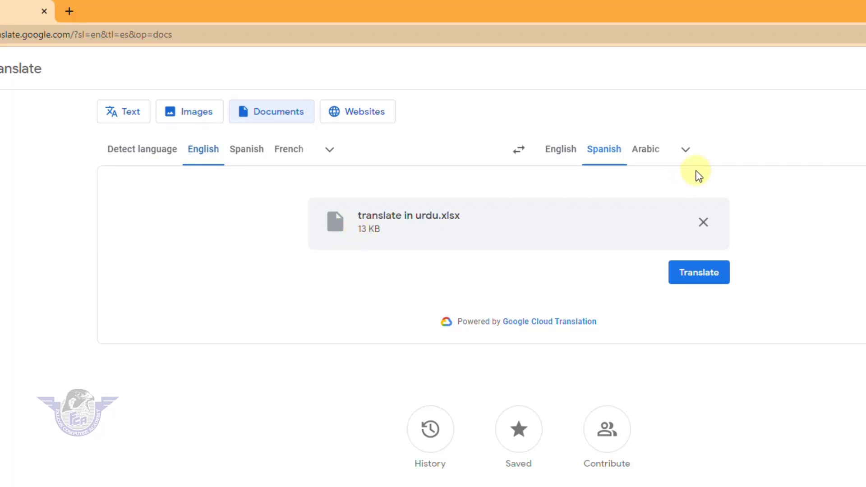
left_click(687, 151)
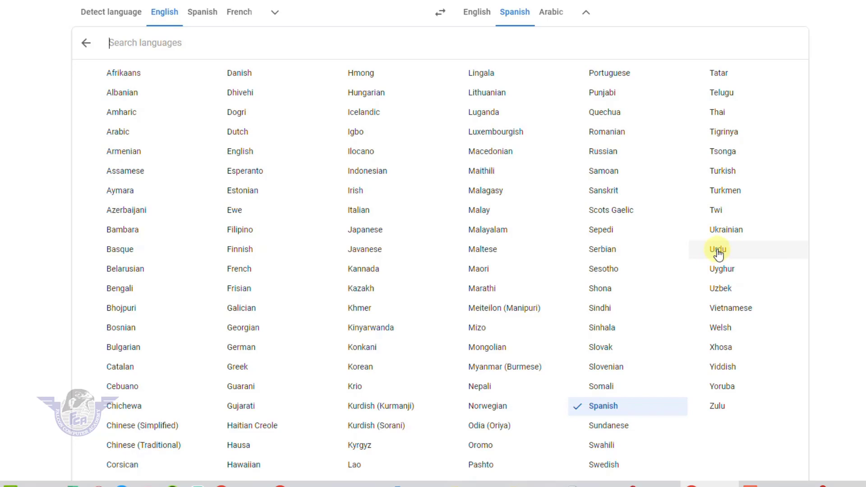
left_click(717, 253)
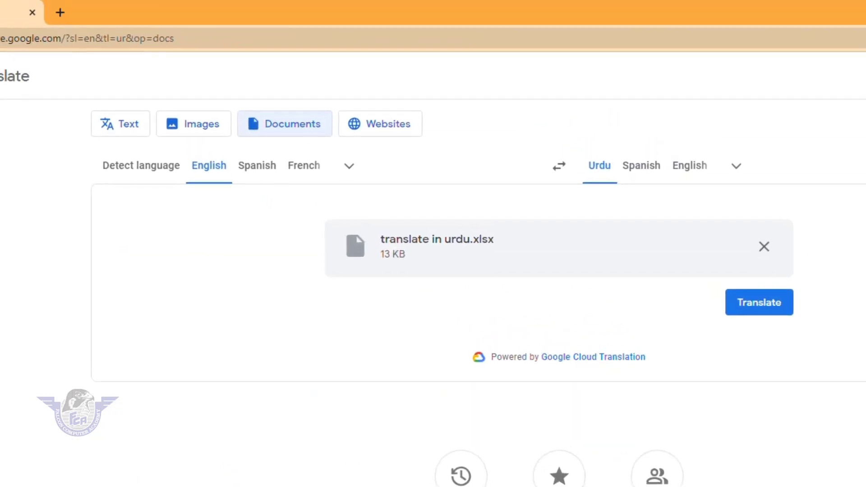
left_click(767, 310)
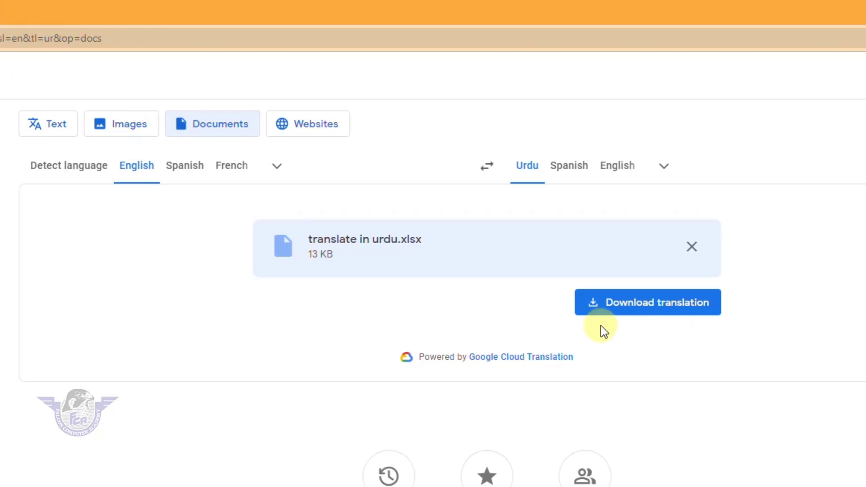
- Download the Urdu 'translate in urdu.xlsx' and open it from Chrome's downloads
left_click(741, 308)
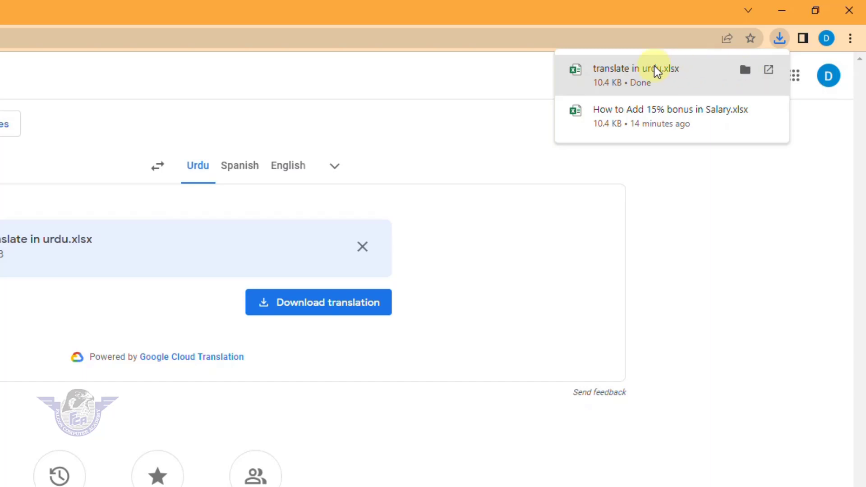
left_click(639, 69)
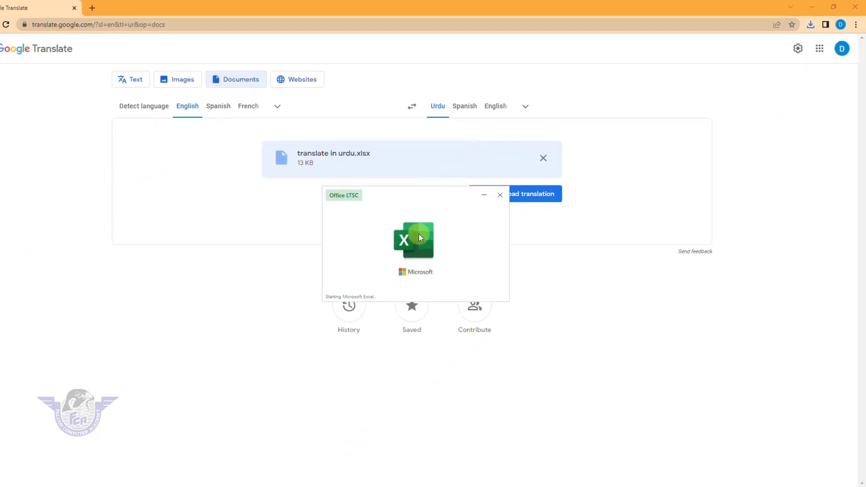
- Maximize Excel, enable editing, switch to the Urdu ranking sheet and widen column G
left_click(429, 147)
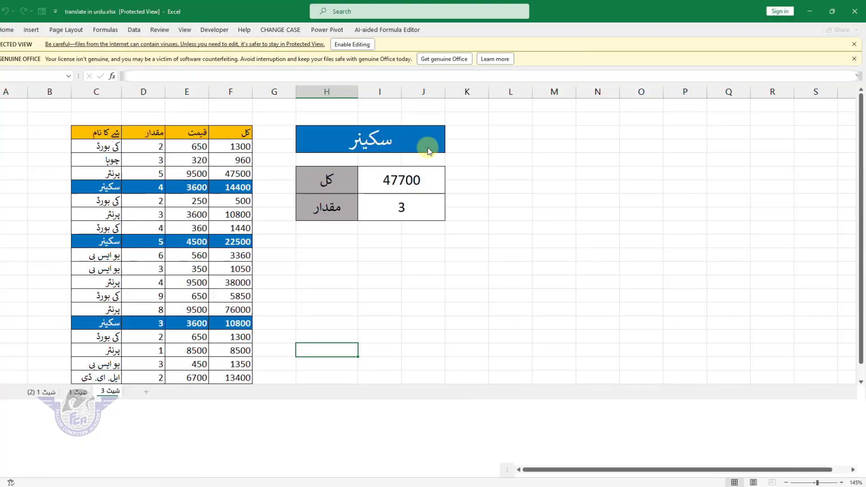
left_click(366, 45)
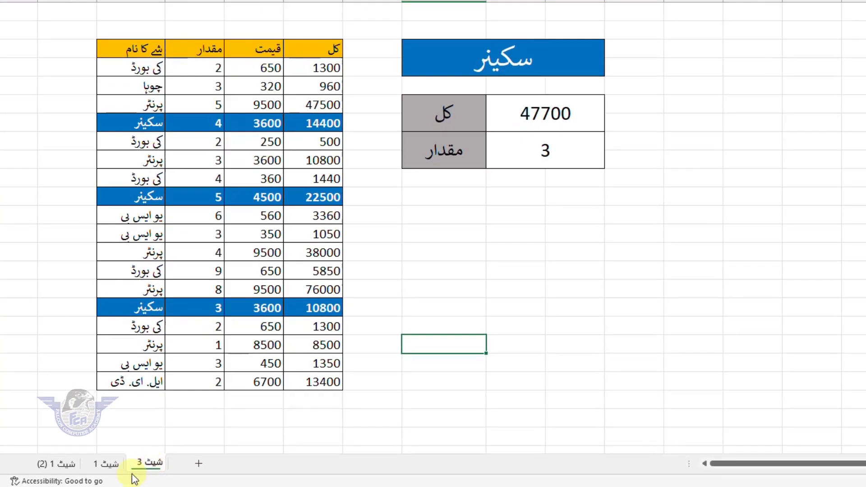
left_click(106, 465)
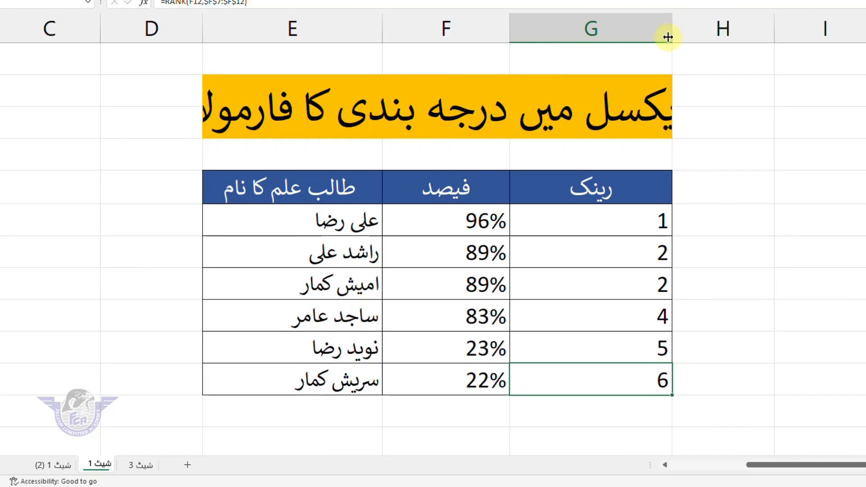
left_click_drag(673, 34, 759, 34)
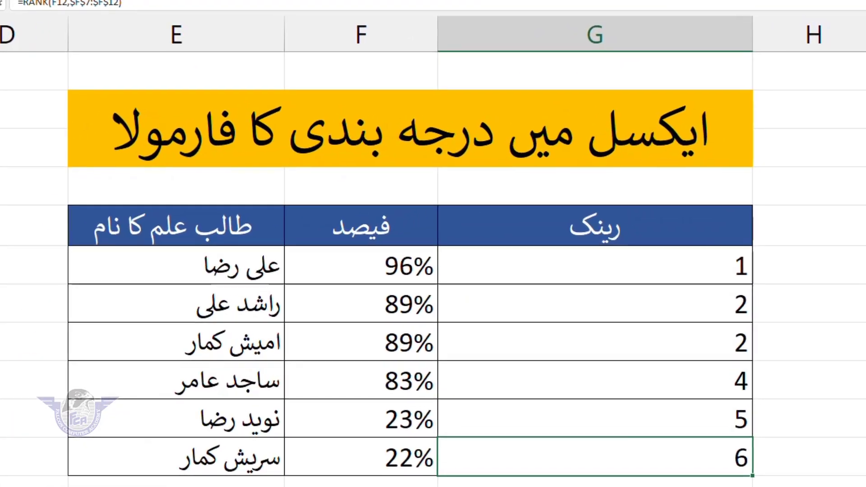